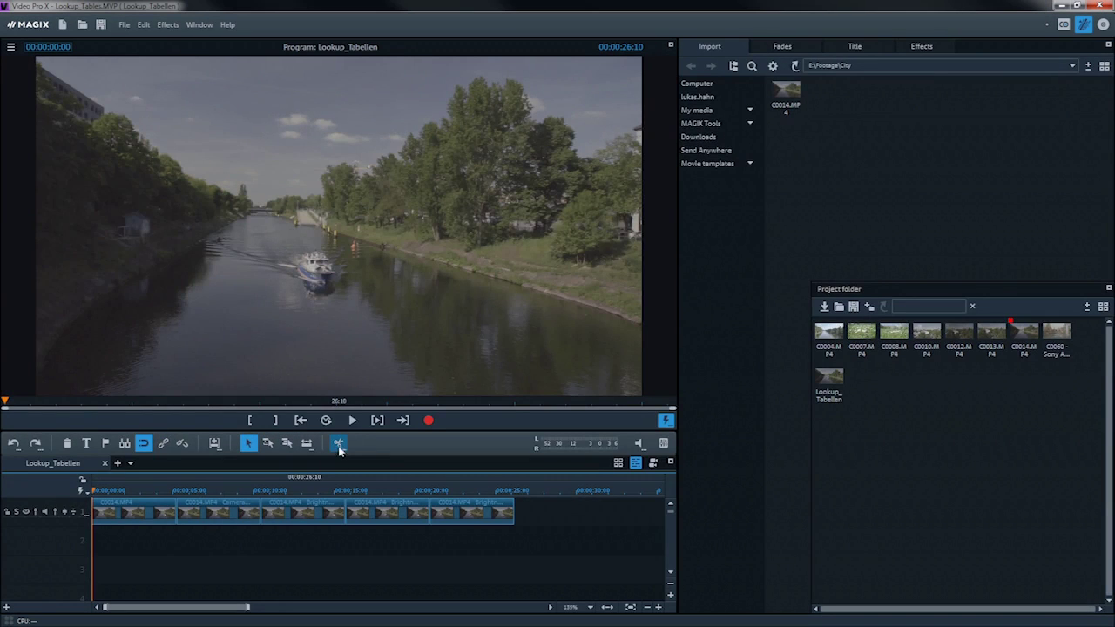
Step: Start playback of the river clip from the transport bar
left_click(354, 421)
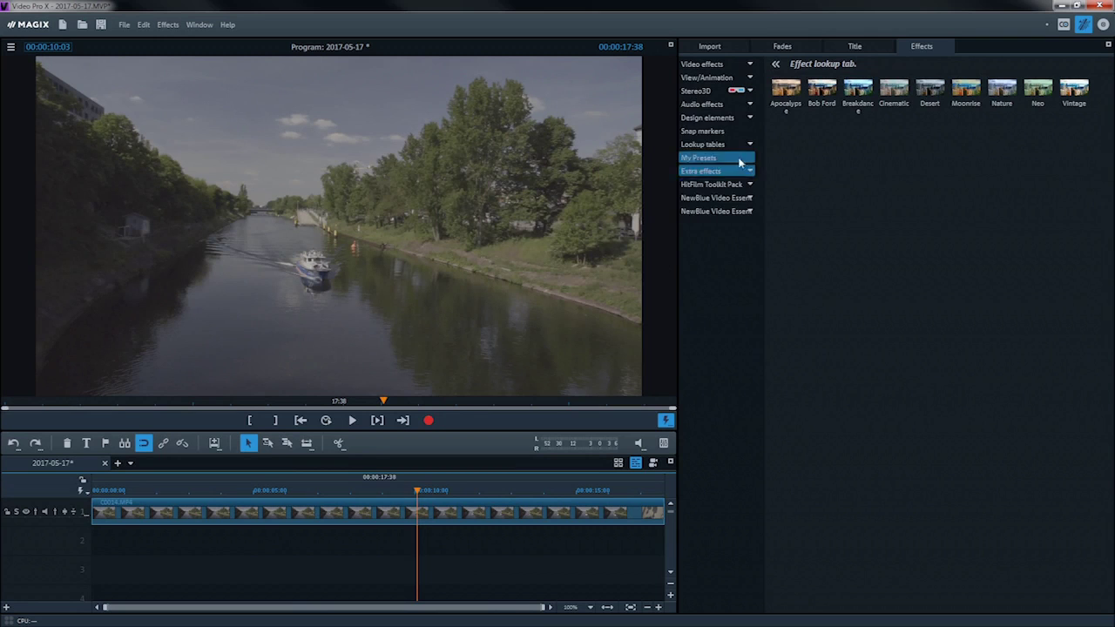
Step: Apply the Sony S-Log2 camera lookup table to the river clip and play it back
left_click(745, 146)
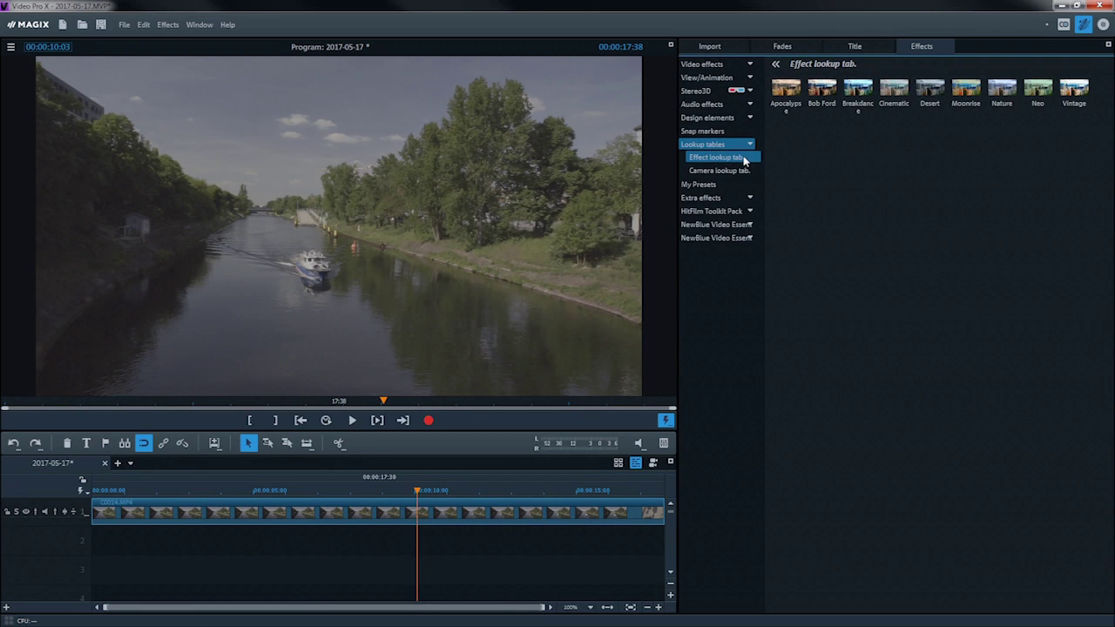
left_click(746, 173)
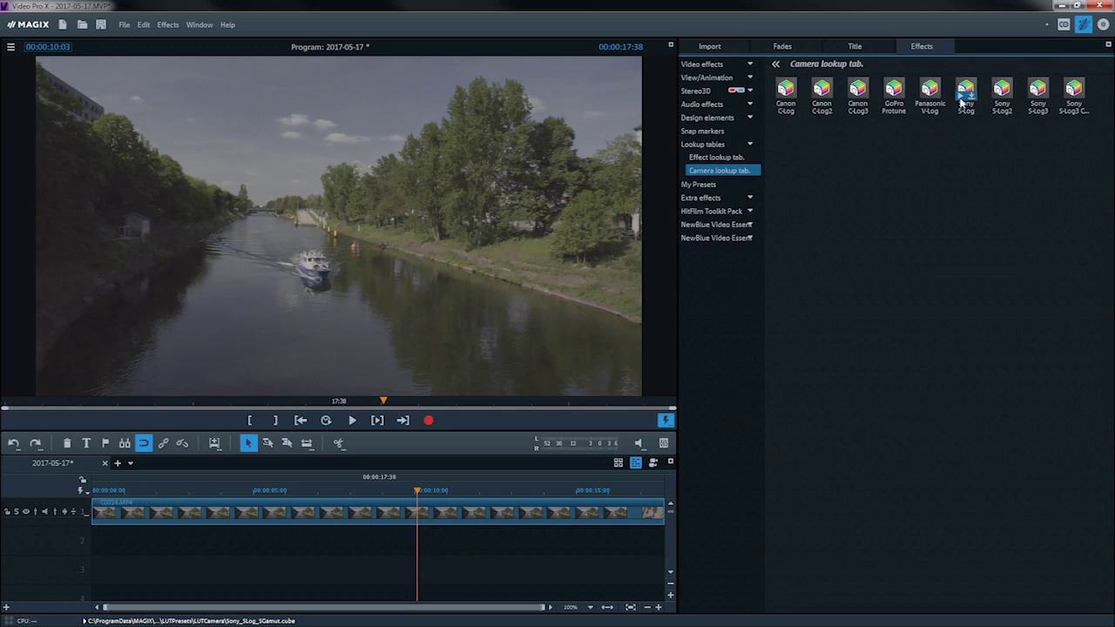
left_click_drag(1002, 90, 416, 505)
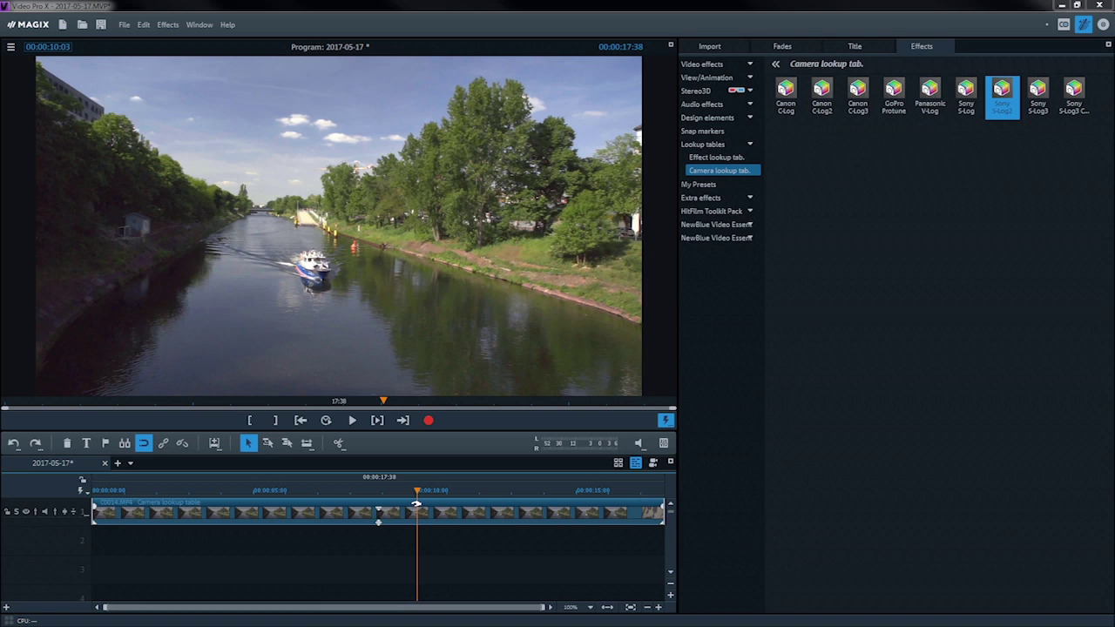
left_click(352, 422)
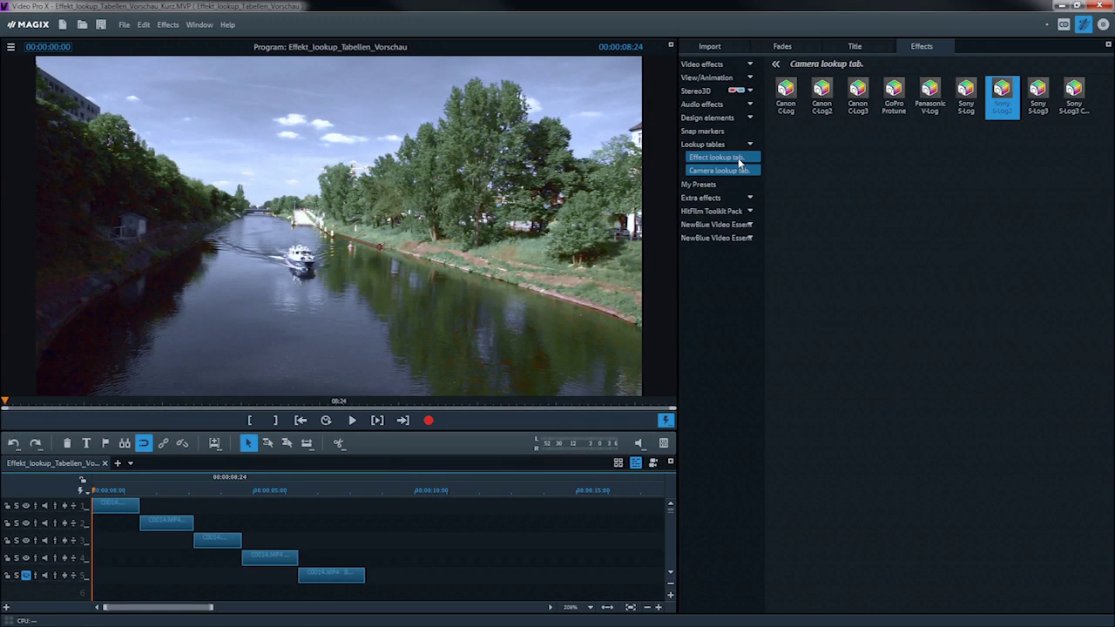
Step: Show the effect lookup table presets and play the example clips
left_click(738, 158)
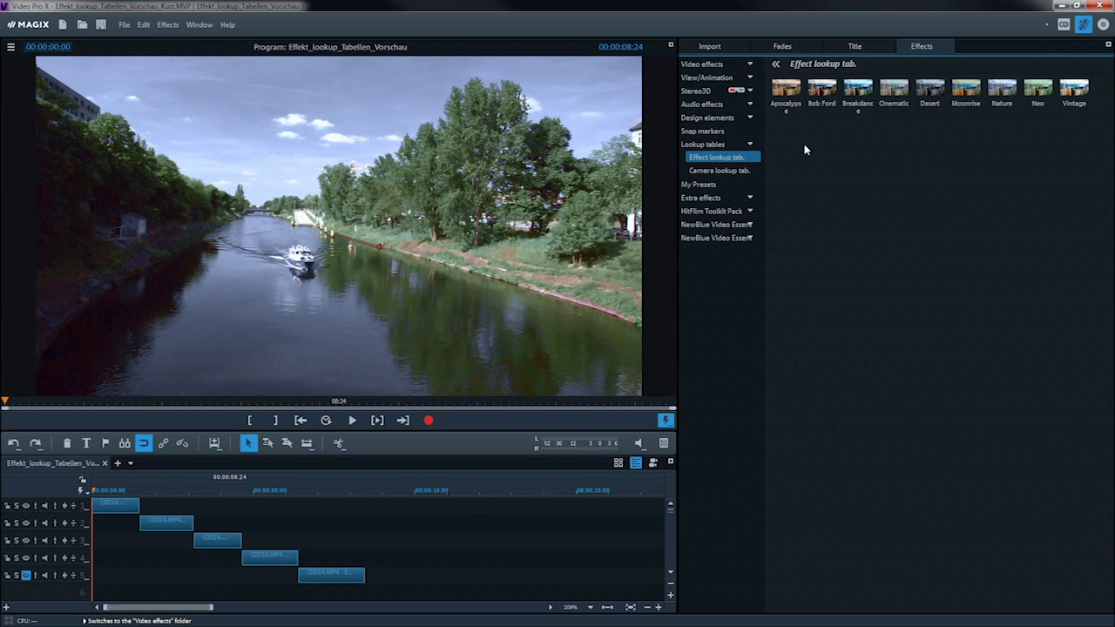
left_click(352, 420)
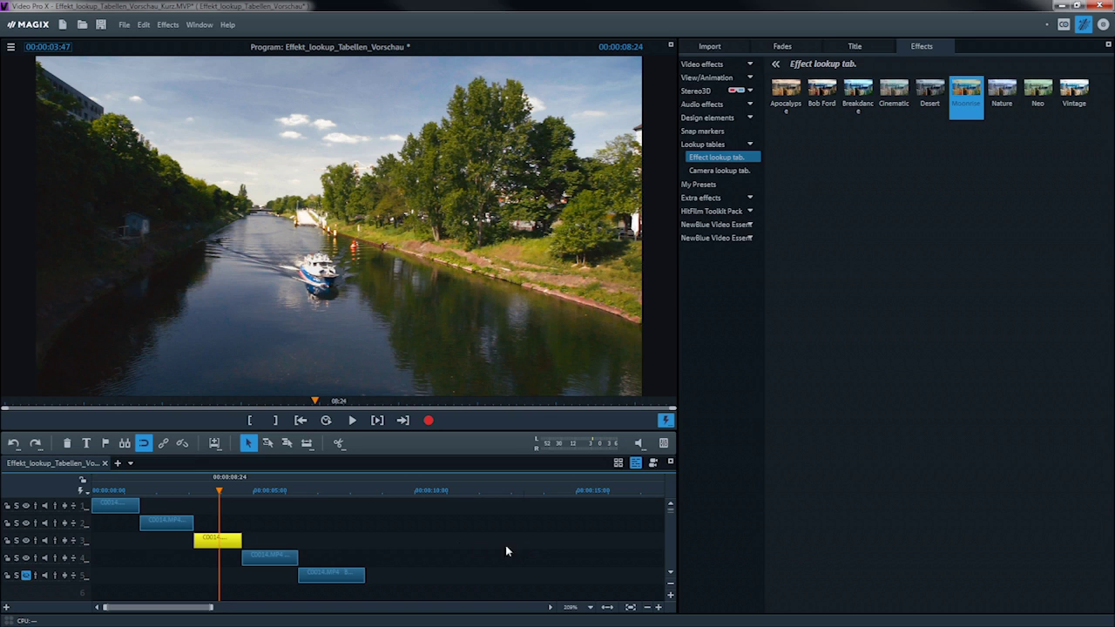
Step: Inspect the track 3 clip's video properties, confirming camera lookup table Sony_SLog2_SGamut
right_click(236, 540)
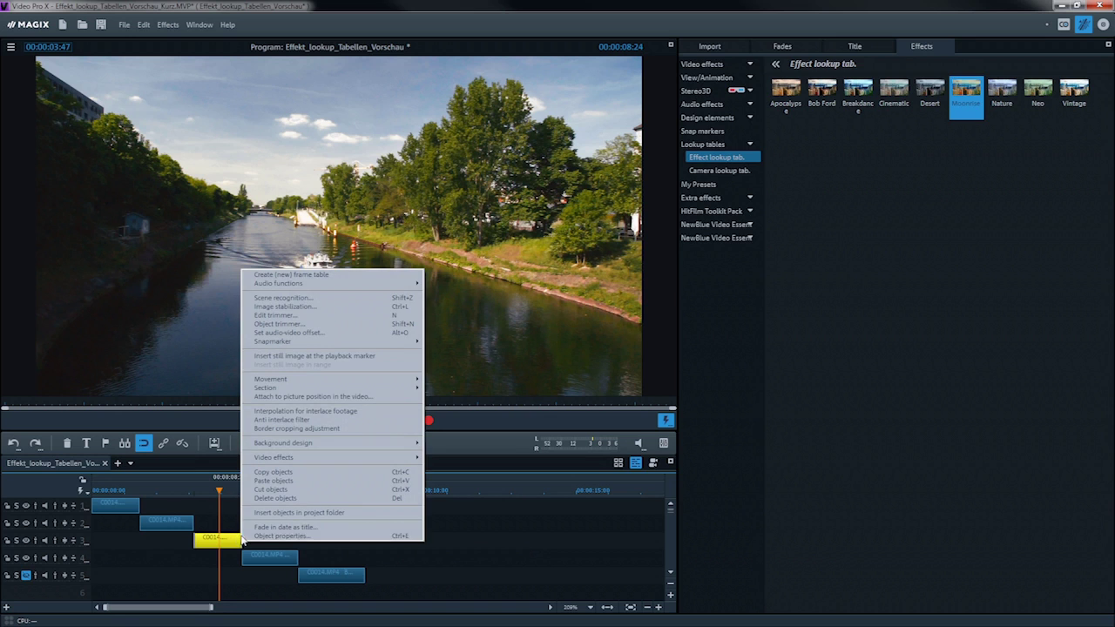
left_click(267, 536)
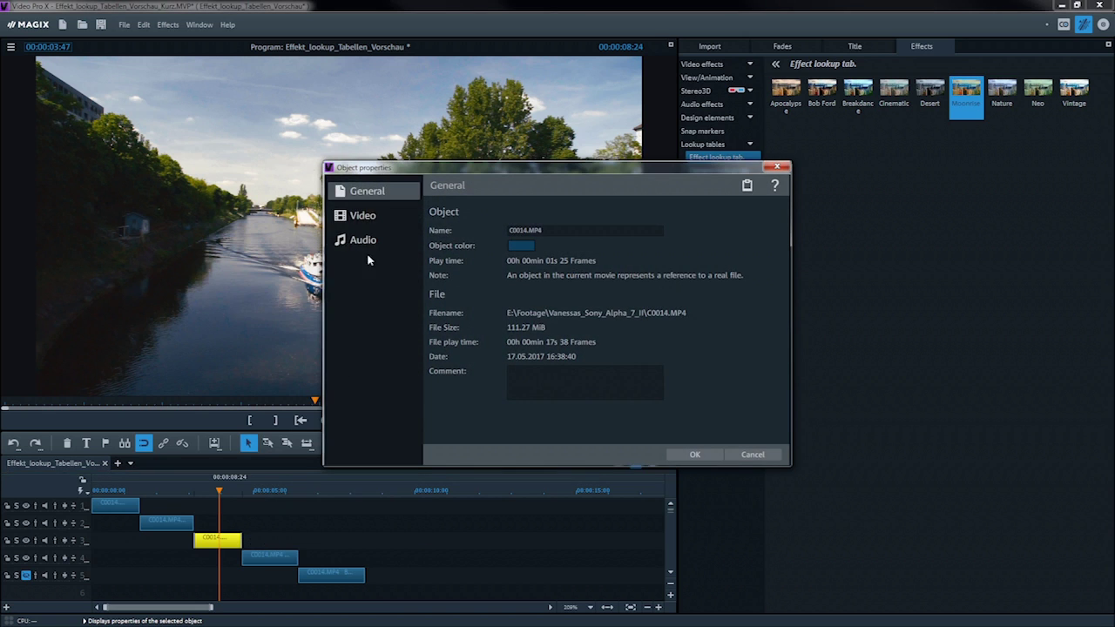
left_click(388, 218)
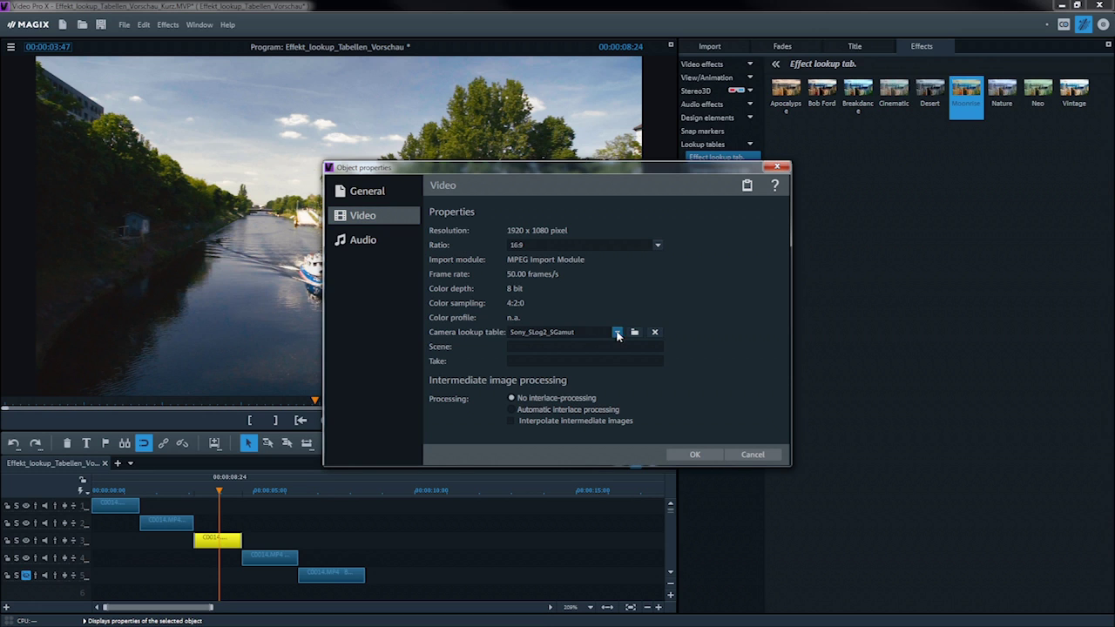
left_click(617, 332)
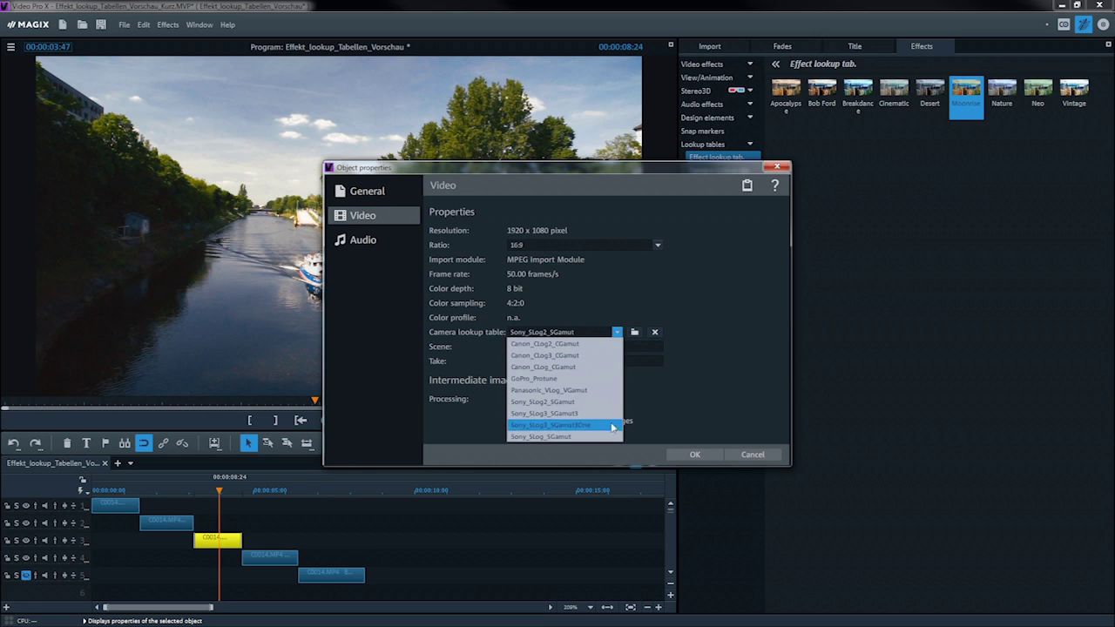
left_click(697, 409)
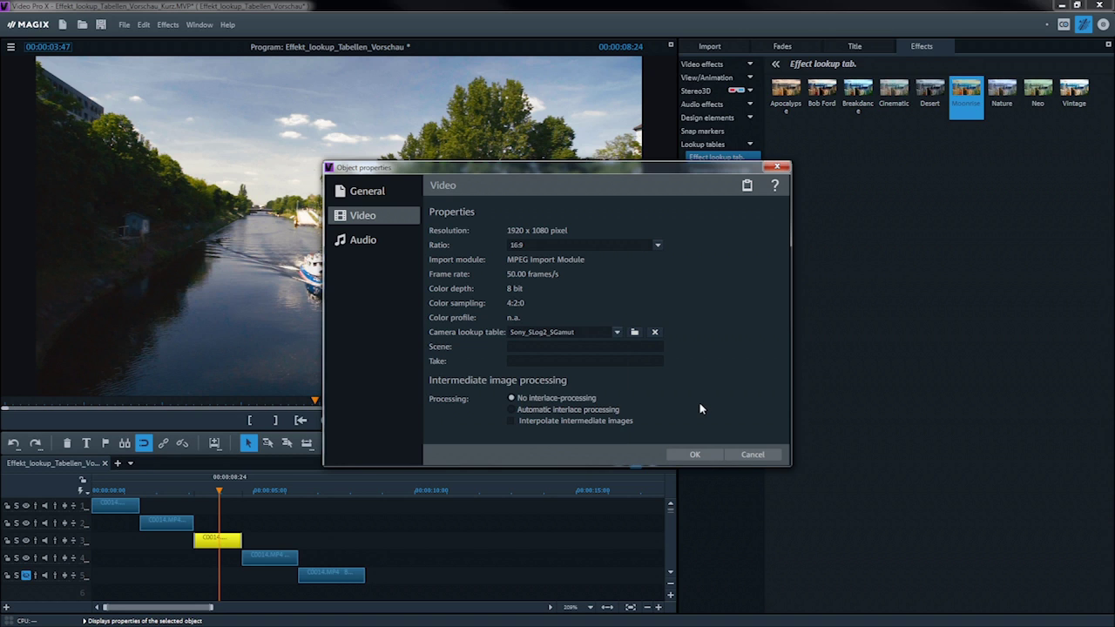
Step: Browse to the E:\Lookups folder for a custom .cube lookup table file
left_click(636, 332)
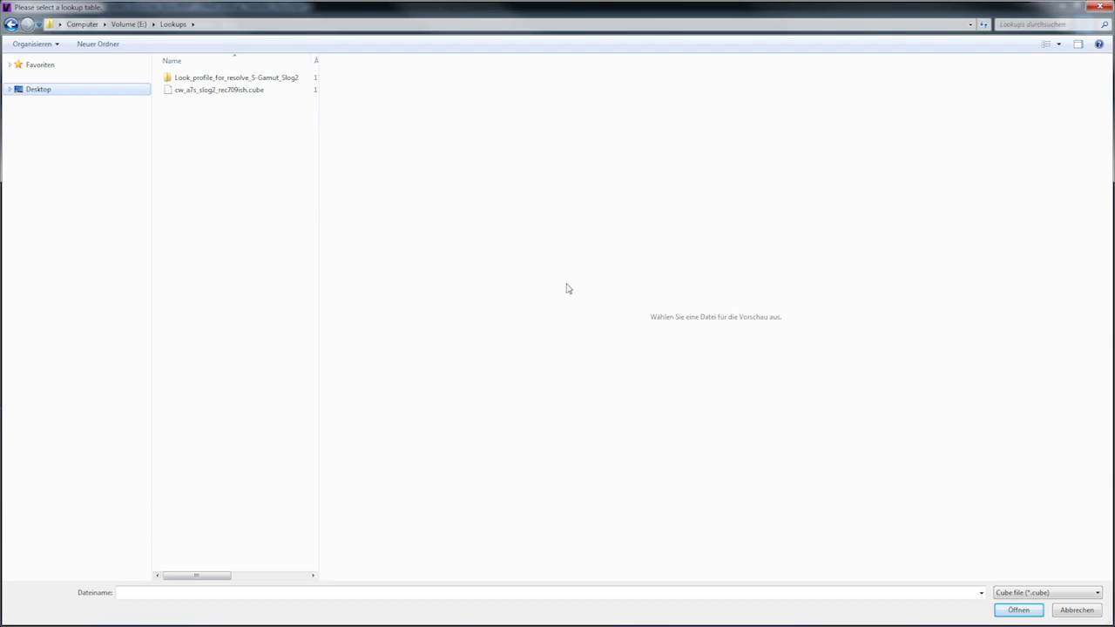
left_click(312, 25)
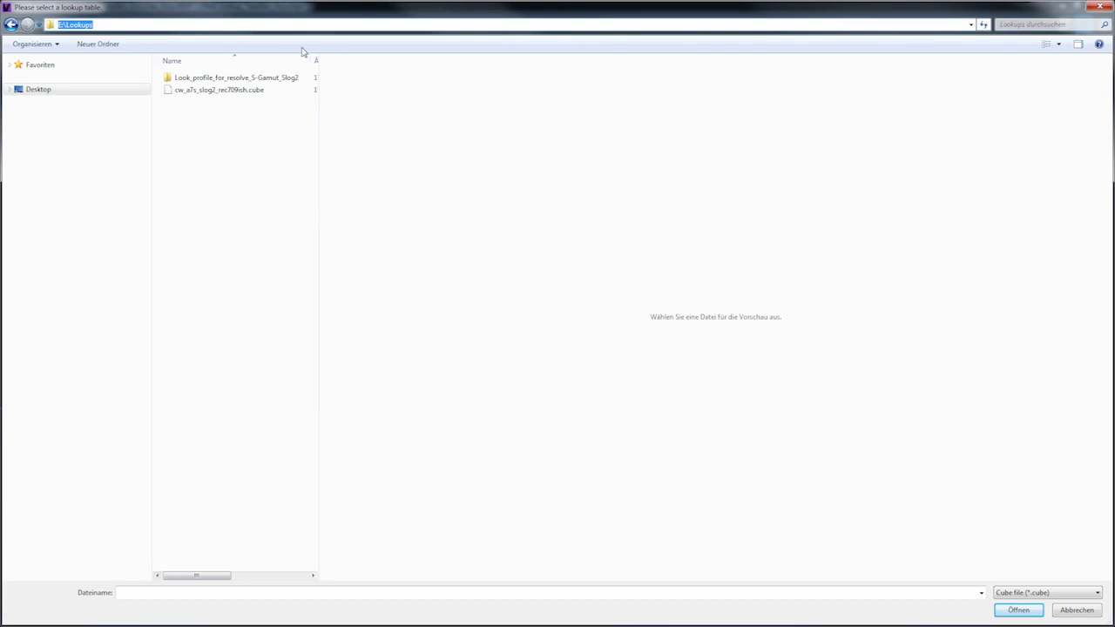
left_click(275, 140)
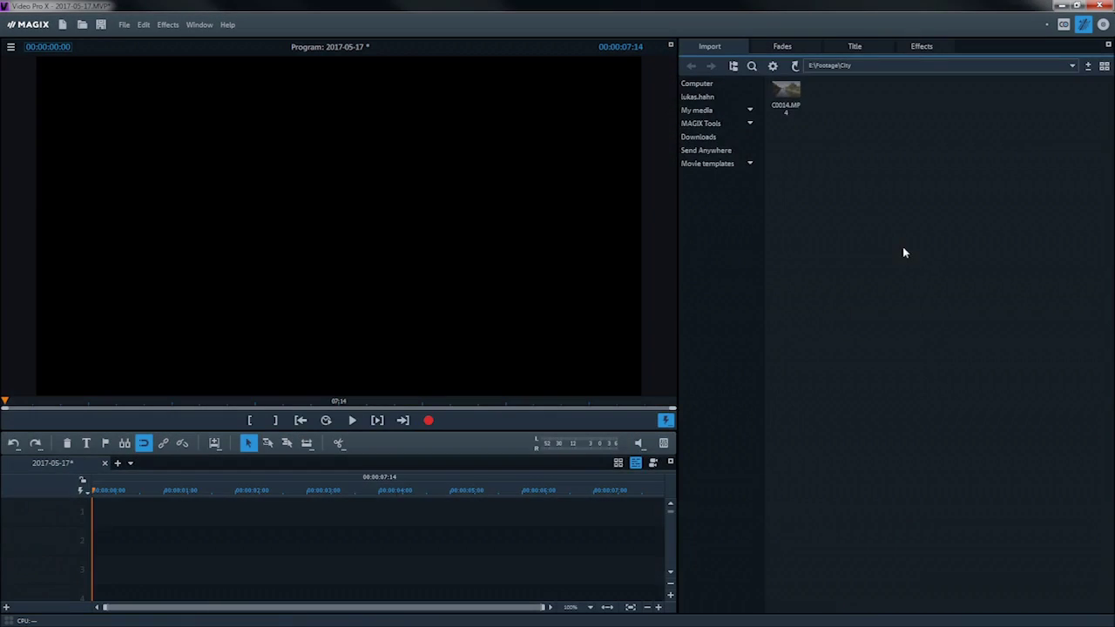
Step: Place C0014.MP4 on track 1, adapt the movie settings, and set the playhead to 00:00:08:35
mouse_move(789, 94)
left_click_drag(782, 98, 89, 509)
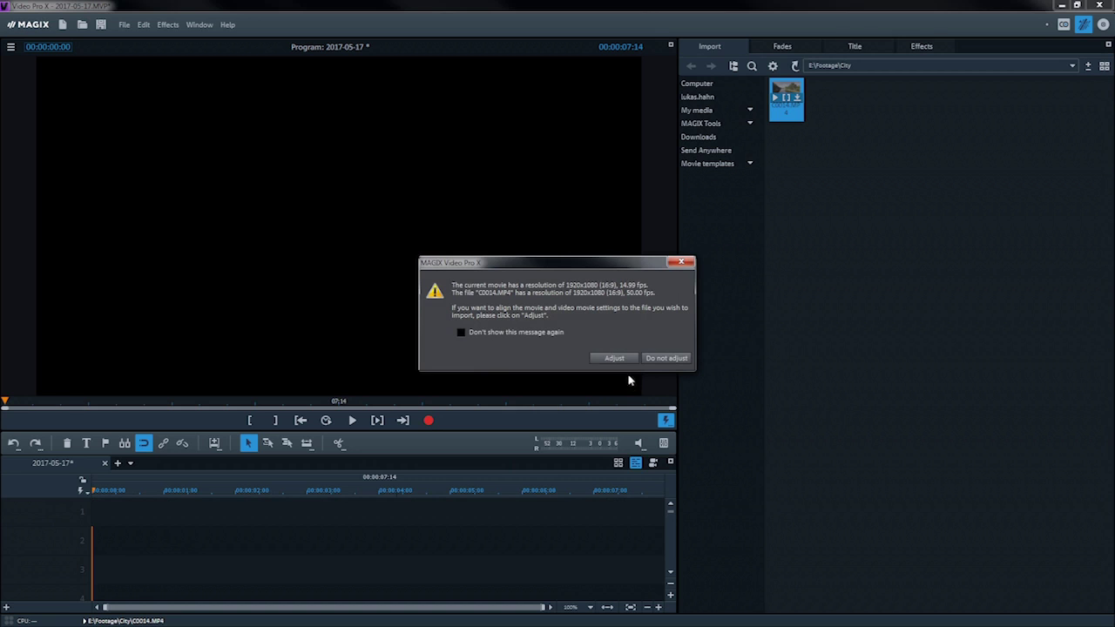
left_click(625, 358)
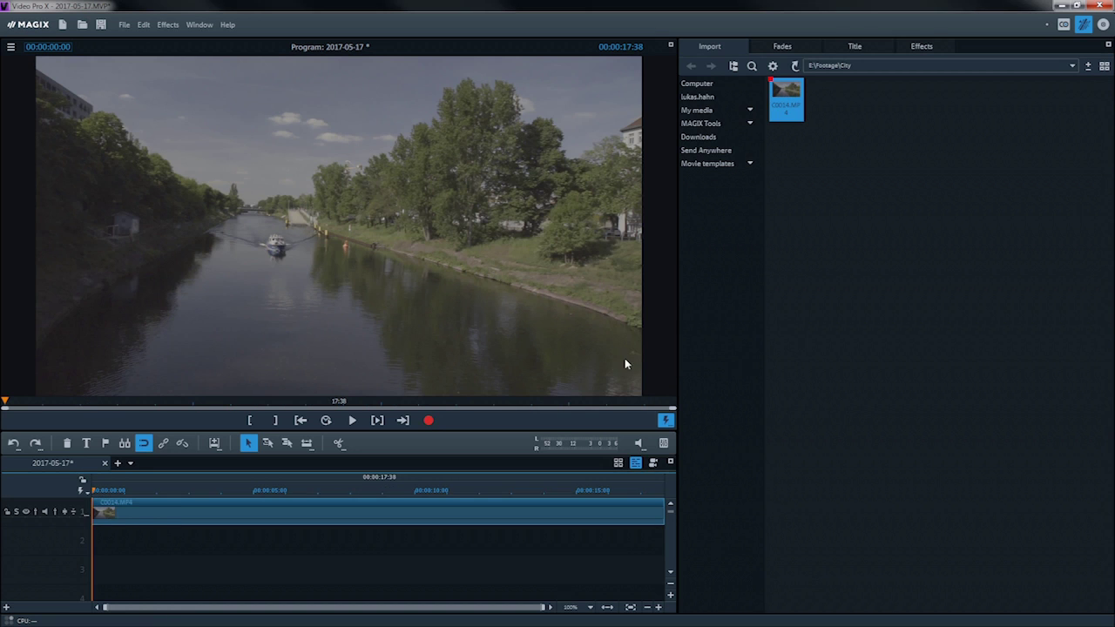
left_click(371, 487)
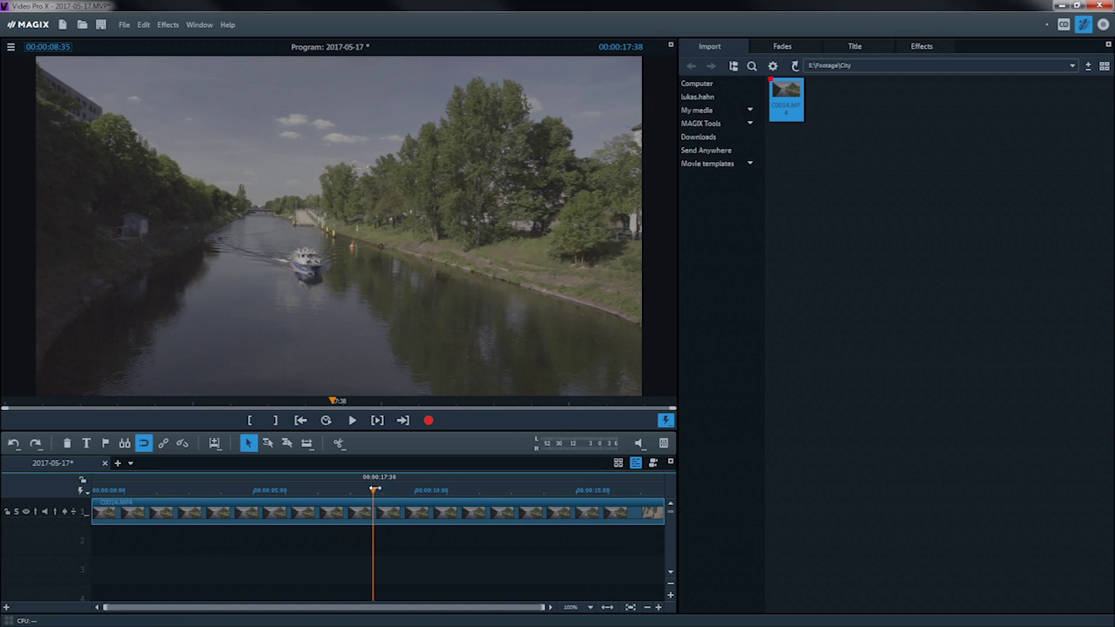
left_click(936, 45)
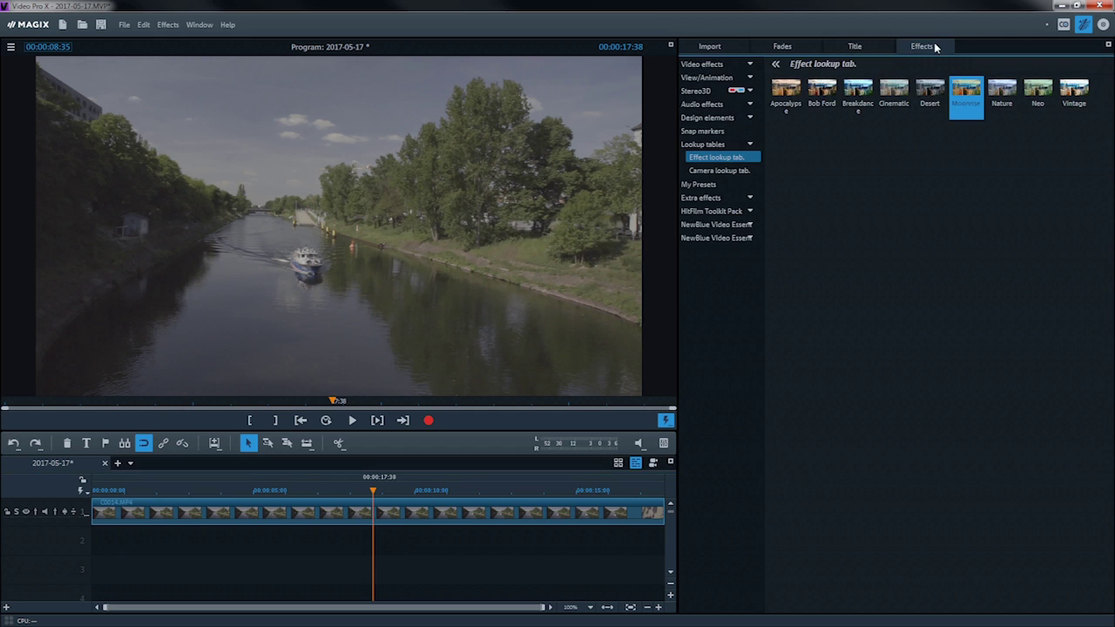
Step: Set the clip's brightness to 63 and contrast to 83
left_click(746, 64)
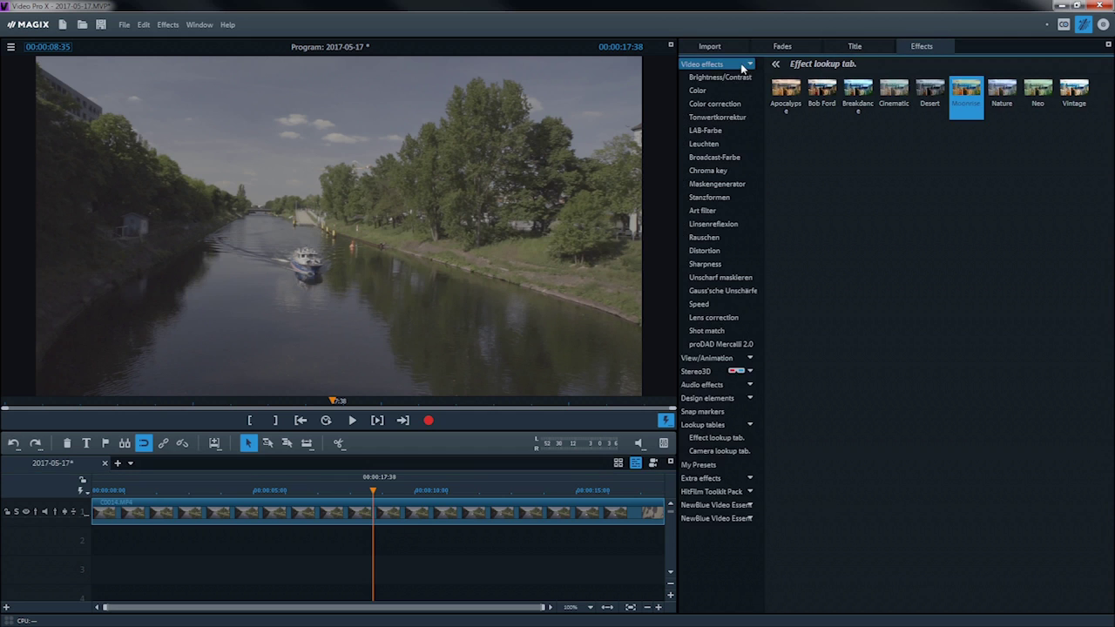
left_click(739, 77)
left_click(586, 351)
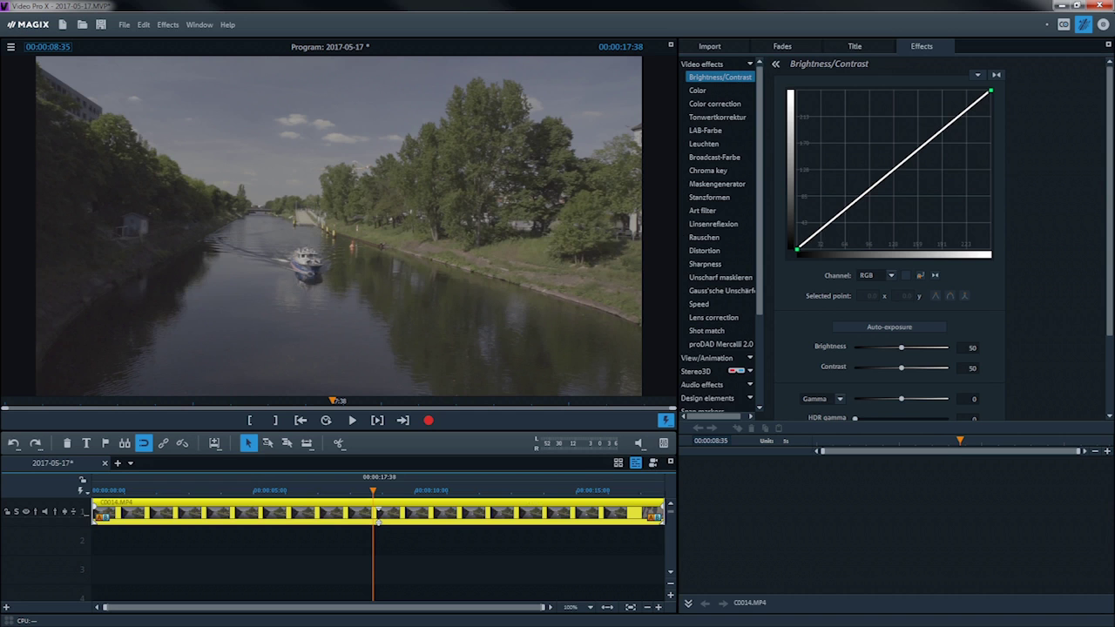
left_click_drag(907, 349, 935, 369)
Step: Tint shadows to 16.41, midtones to 8.59 and highlights to about 16.8 with the colour wheels
left_click(714, 104)
left_click_drag(819, 188, 819, 200)
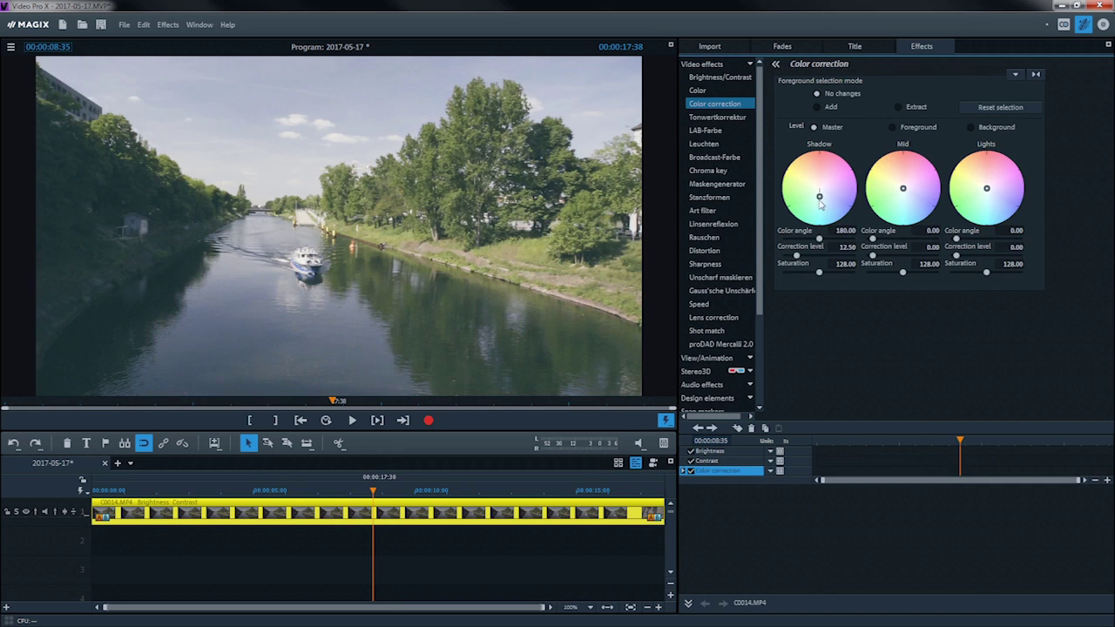
mouse_move(902, 189)
left_mouse_down()
mouse_move(910, 202)
mouse_move(903, 194)
left_mouse_up()
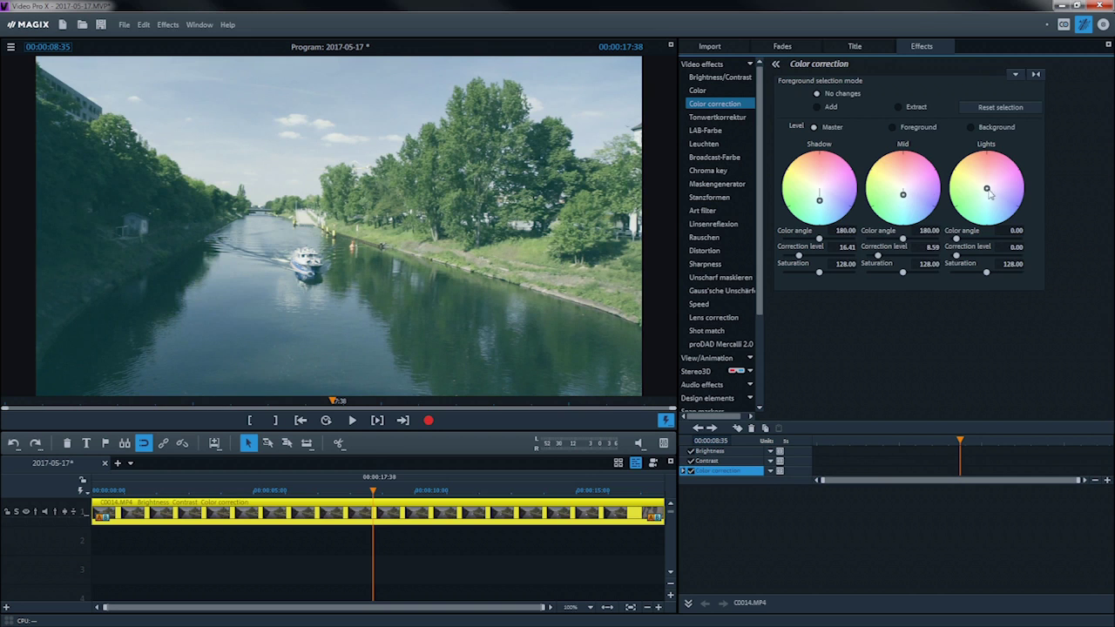
left_click_drag(987, 188, 983, 181)
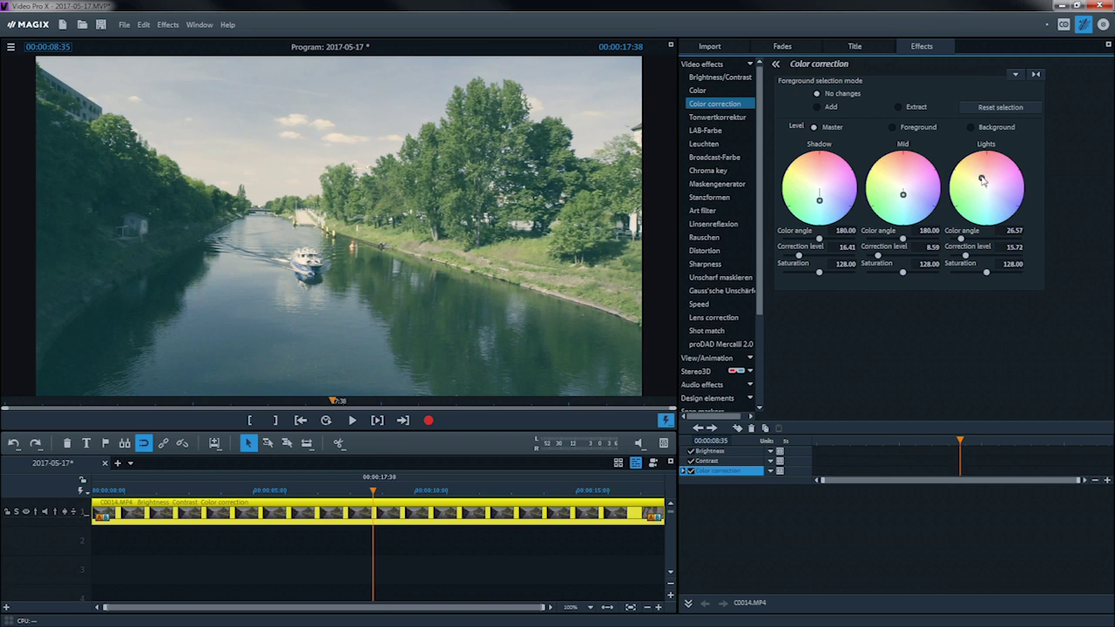
left_click(1017, 75)
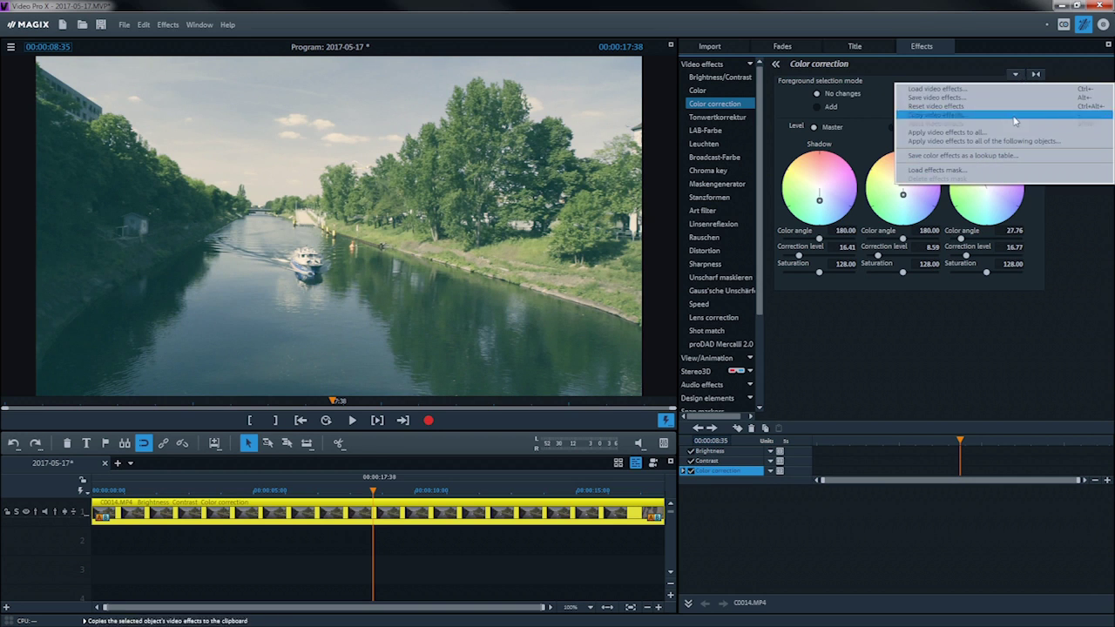
Step: Export the brightness, contrast and colour wheel settings as MAGIX_Lookup_table.cube
left_click(1014, 157)
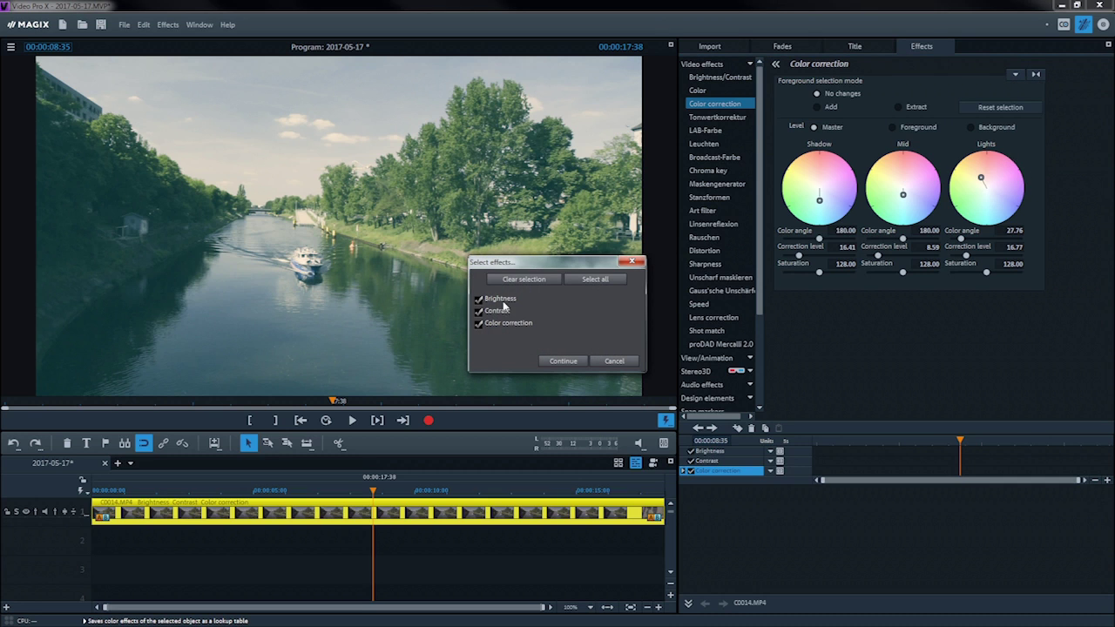
left_click(562, 361)
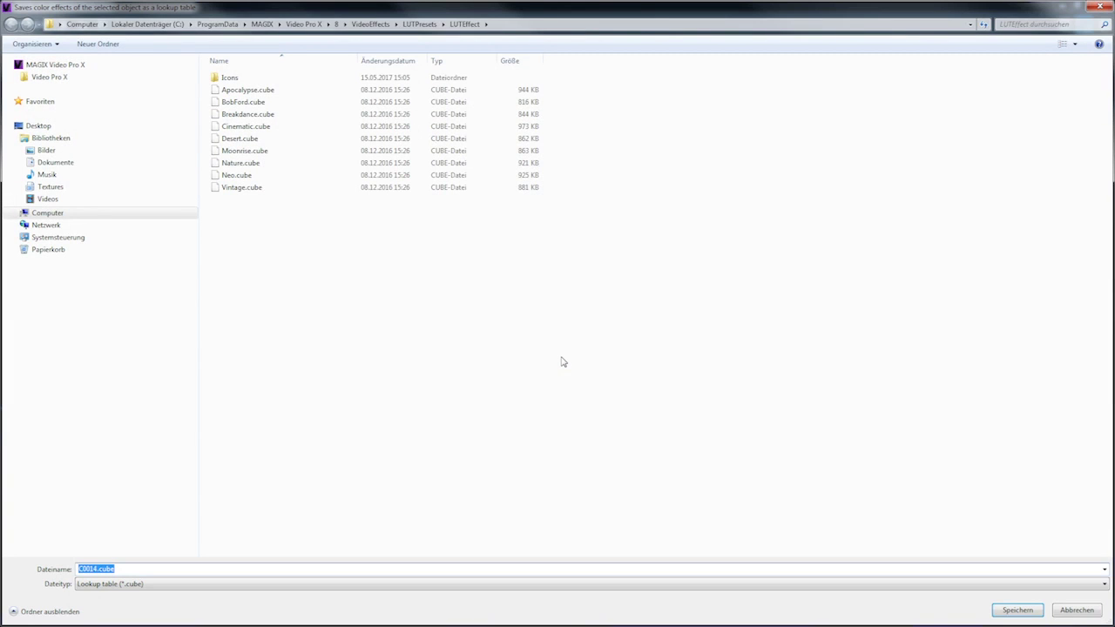
type("M")
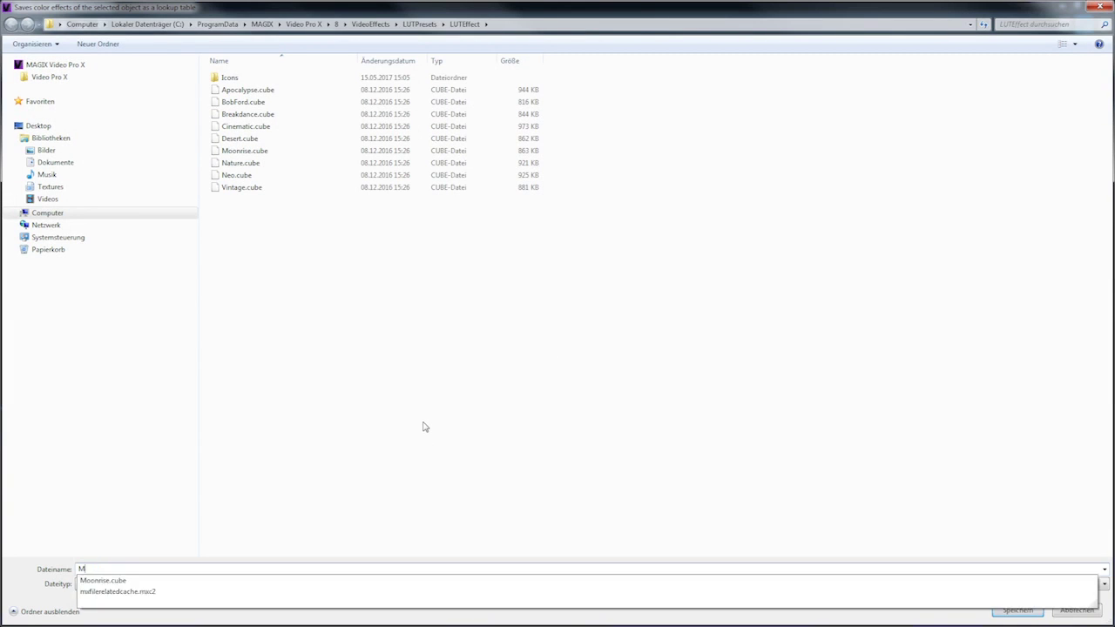
type("AGIX_Lookup_table")
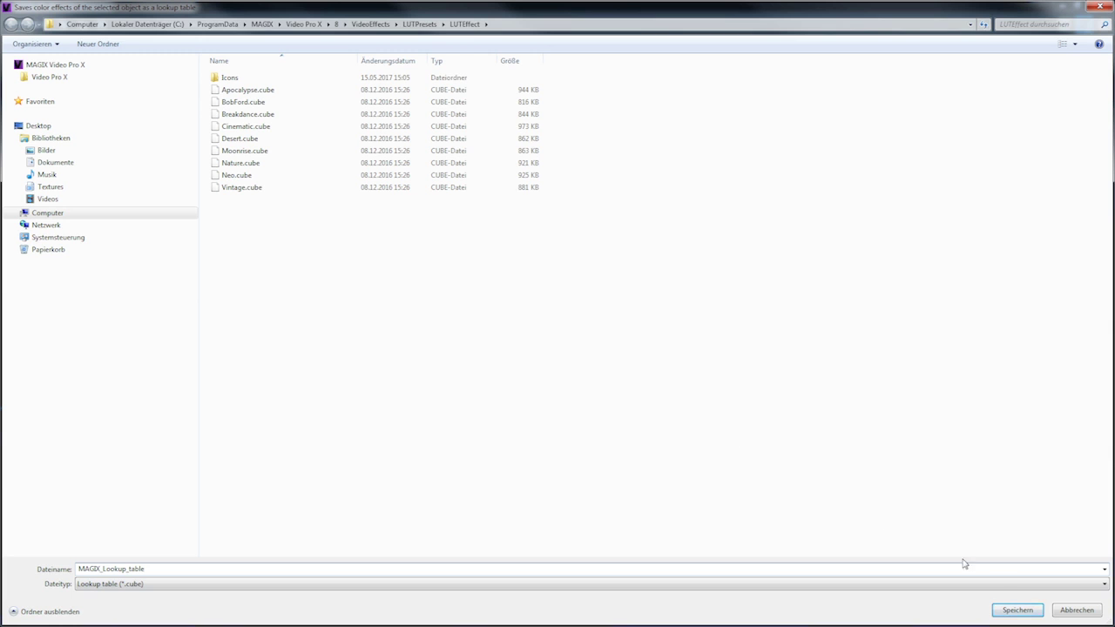
left_click(1033, 614)
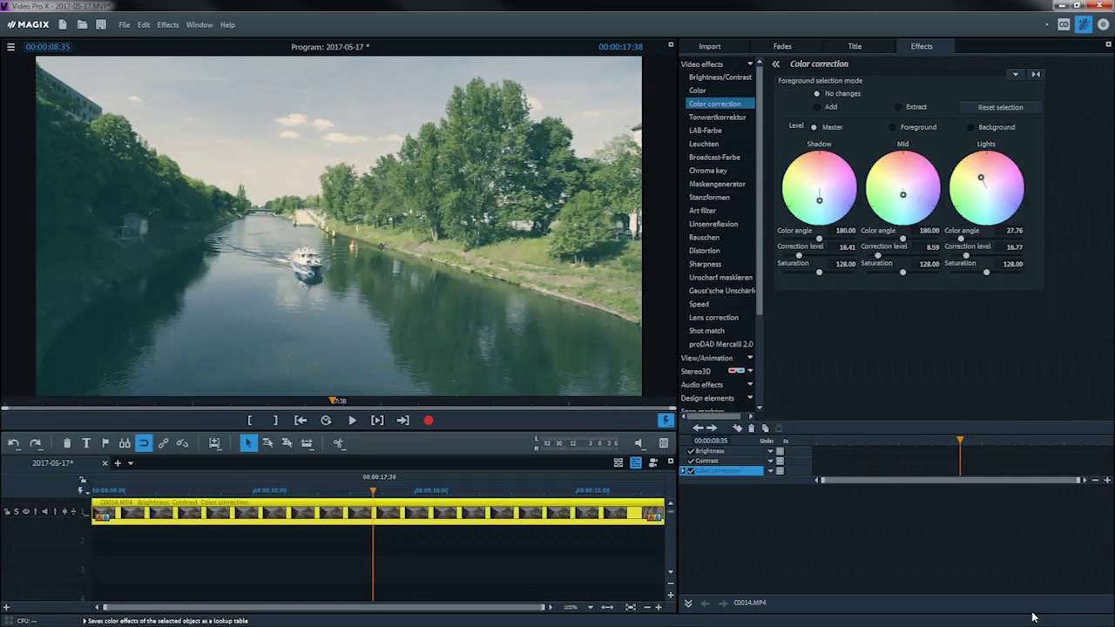